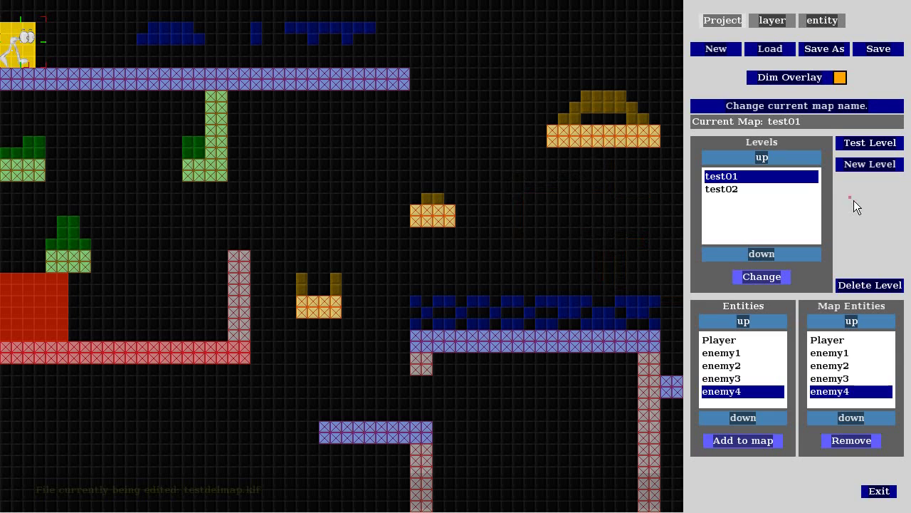
View the entity, animation element, animation and sprite lists, and return to the project settings
{"action": "left_click", "coordinate": [743, 440]}
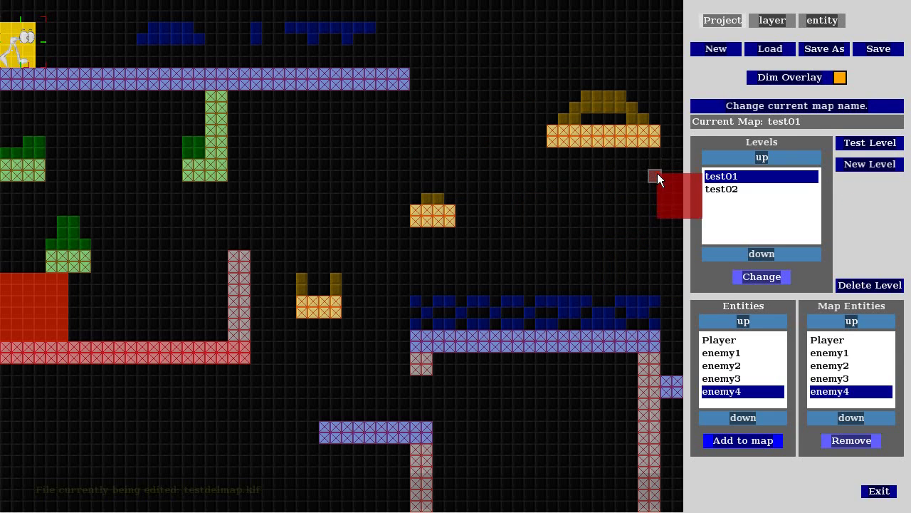
{"action": "left_click", "coordinate": [837, 20]}
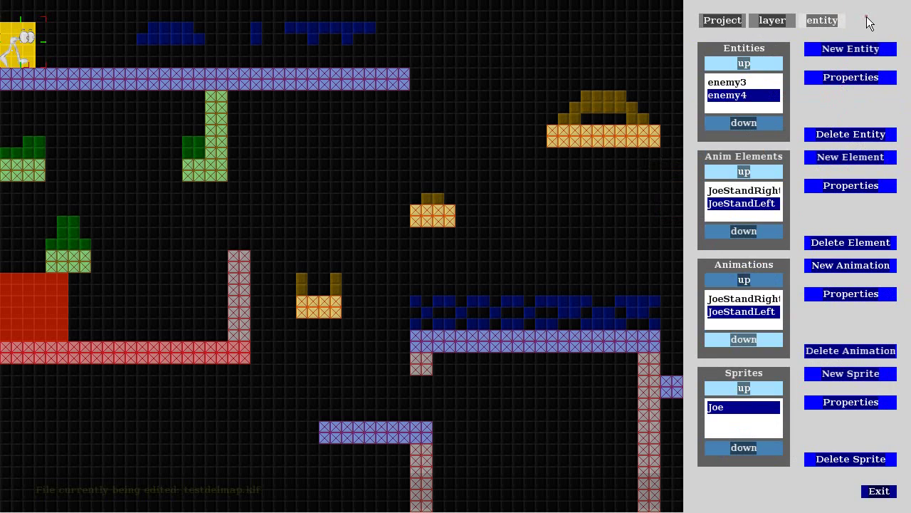
{"action": "left_click", "coordinate": [725, 21]}
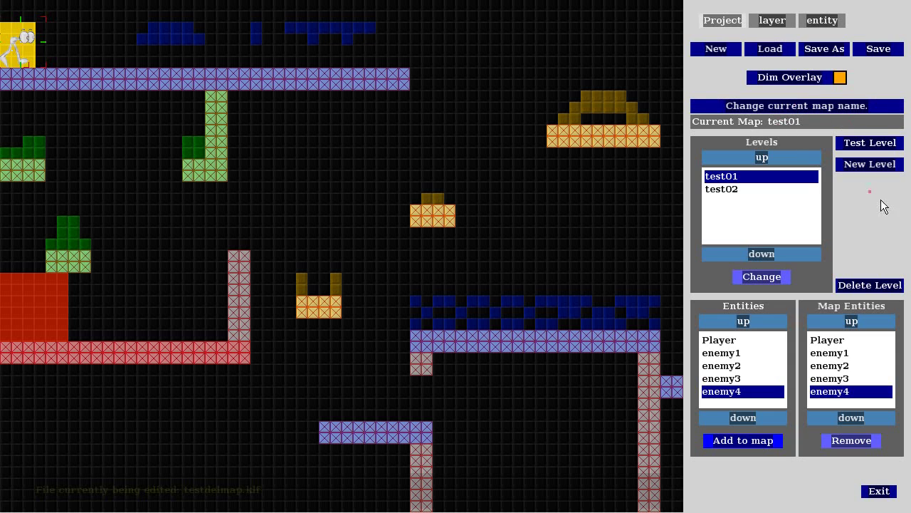
Test level test01, turn the player to face left, and return to the editor
{"action": "left_click", "coordinate": [882, 146]}
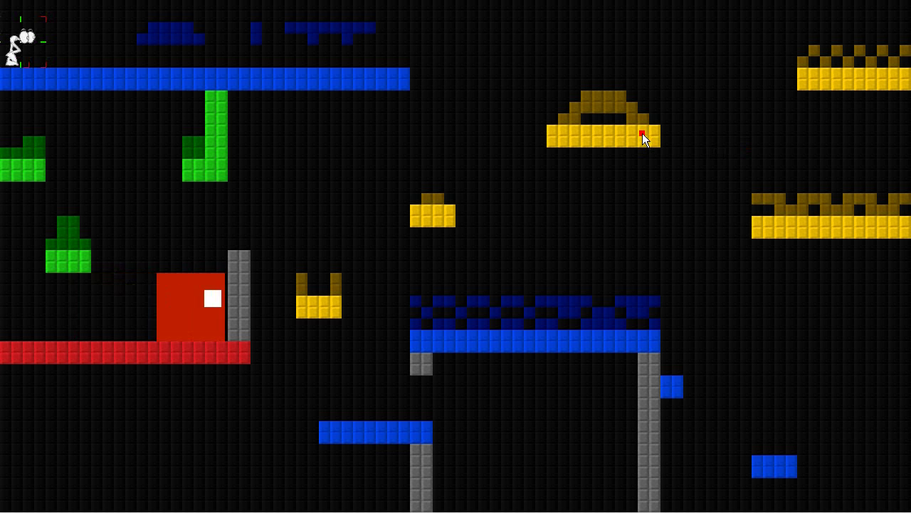
{"action": "key", "text": "Left"}
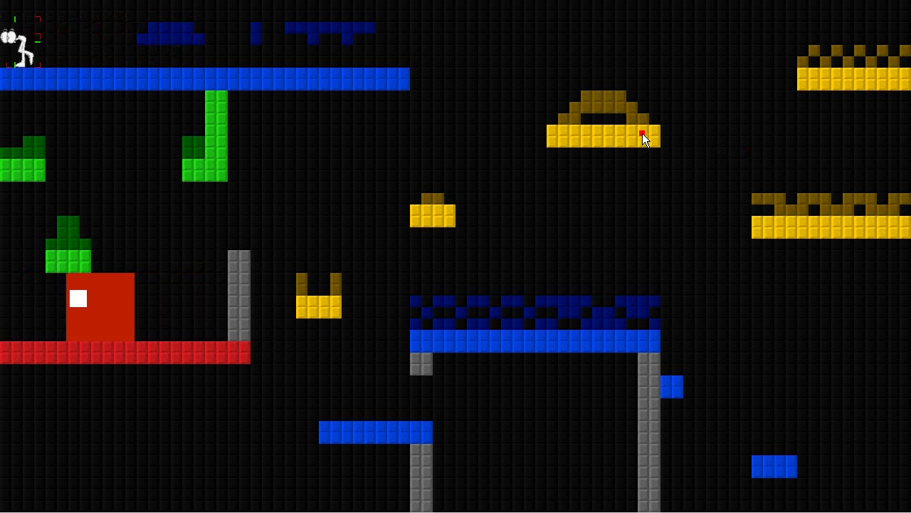
{"action": "key", "text": "Escape"}
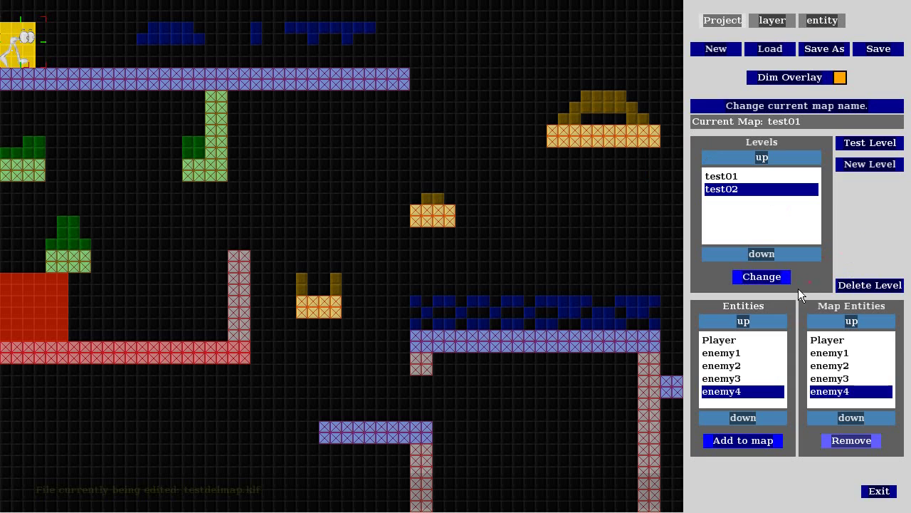
Load level test02, run a test of it, and return to the editor
{"action": "left_click", "coordinate": [765, 277]}
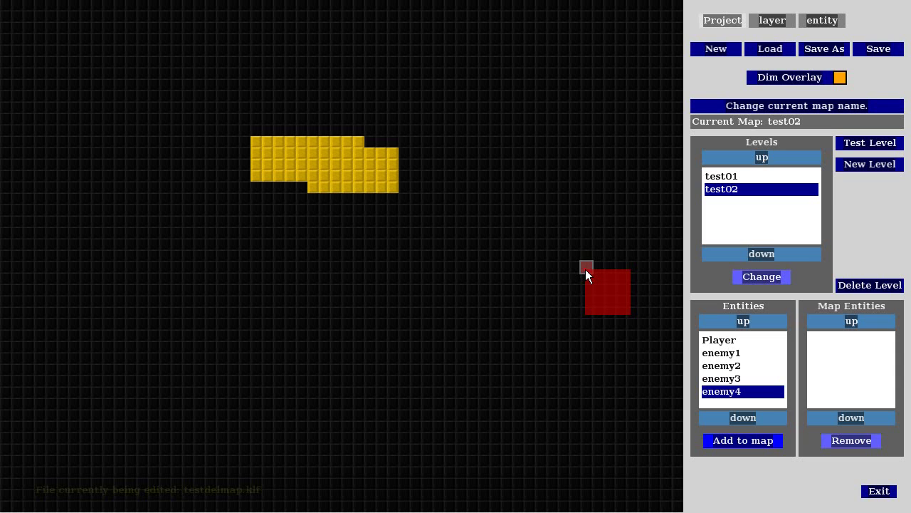
{"action": "key", "text": "Escape"}
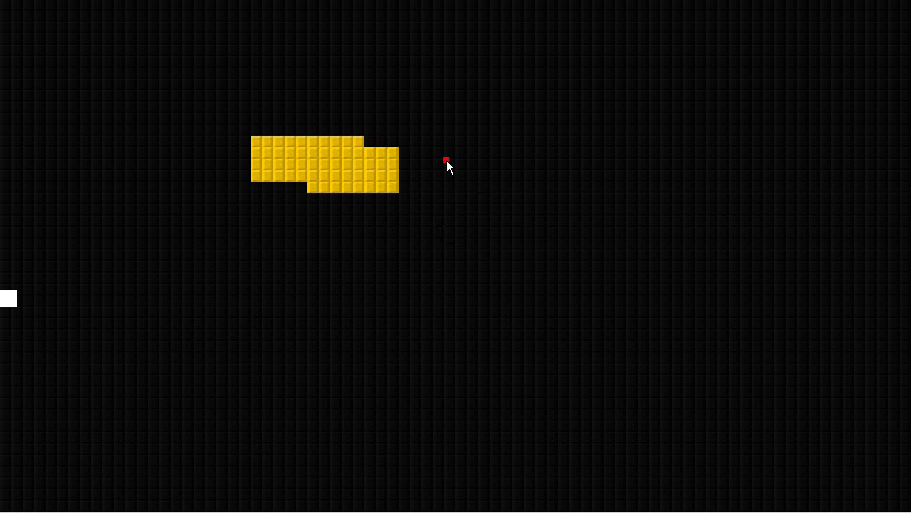
{"action": "key", "text": "Tab"}
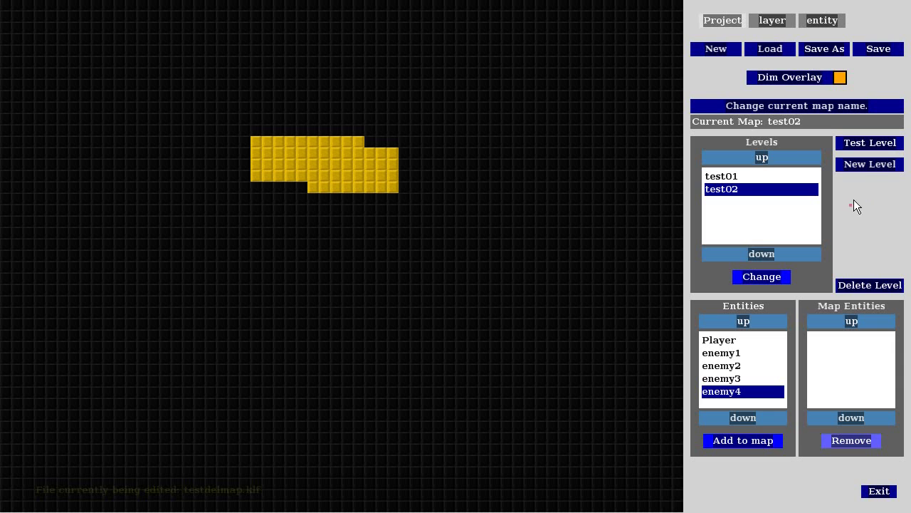
Create a new level and mark it for deletion
{"action": "left_click", "coordinate": [864, 164]}
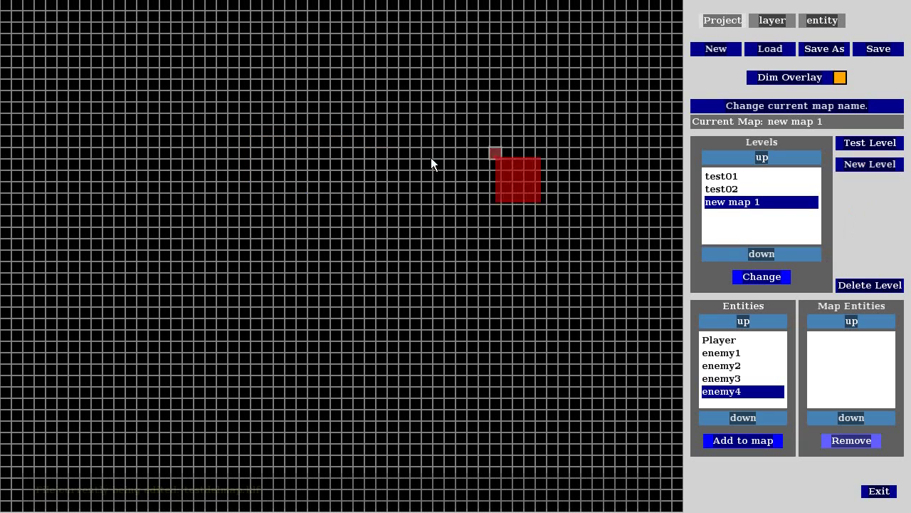
{"action": "left_click", "coordinate": [872, 286]}
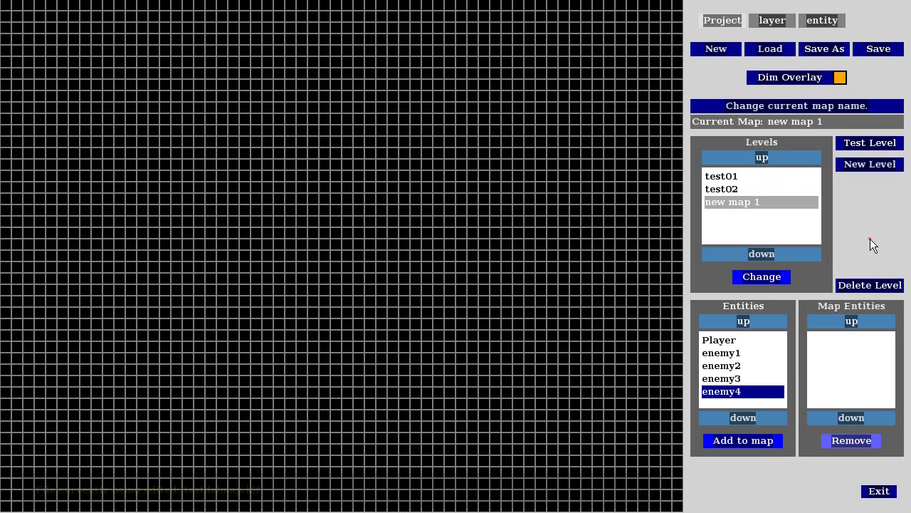
Select level test01 in place of new map 1 and load it for editing
{"action": "left_click", "coordinate": [764, 156]}
{"action": "left_click", "coordinate": [766, 159]}
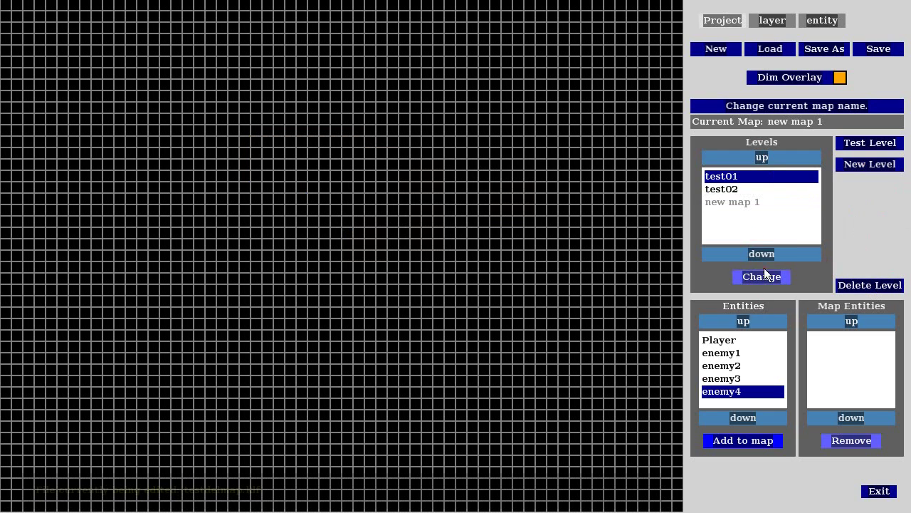
{"action": "left_click", "coordinate": [758, 278]}
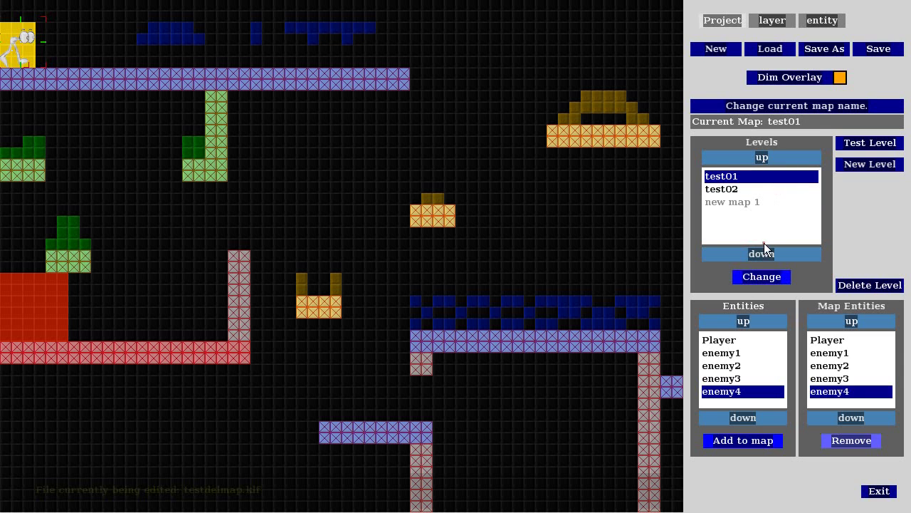
Reselect new map 1, clear its deletion mark, and load it for editing
{"action": "left_click", "coordinate": [761, 257]}
{"action": "left_click", "coordinate": [761, 258]}
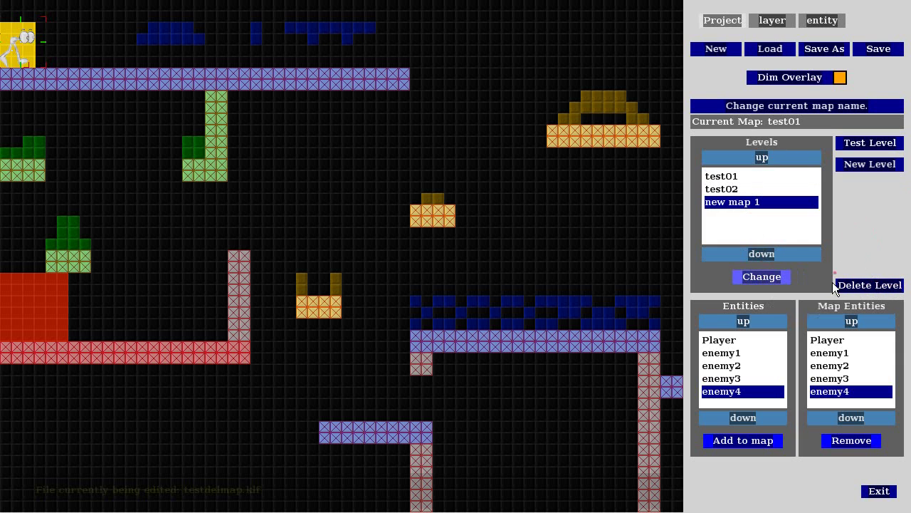
{"action": "left_click", "coordinate": [764, 277]}
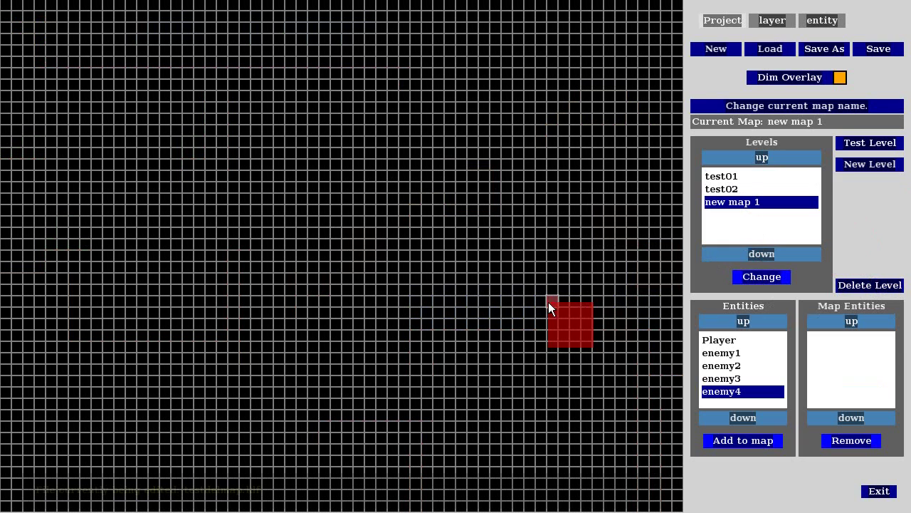
Mark the level new map 1 for deletion and save the project
{"action": "left_click", "coordinate": [862, 285]}
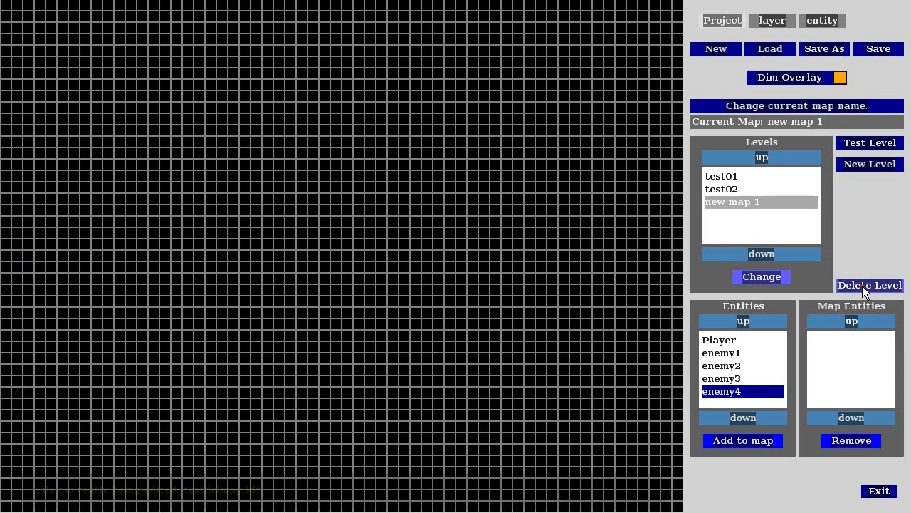
{"action": "left_click", "coordinate": [872, 48]}
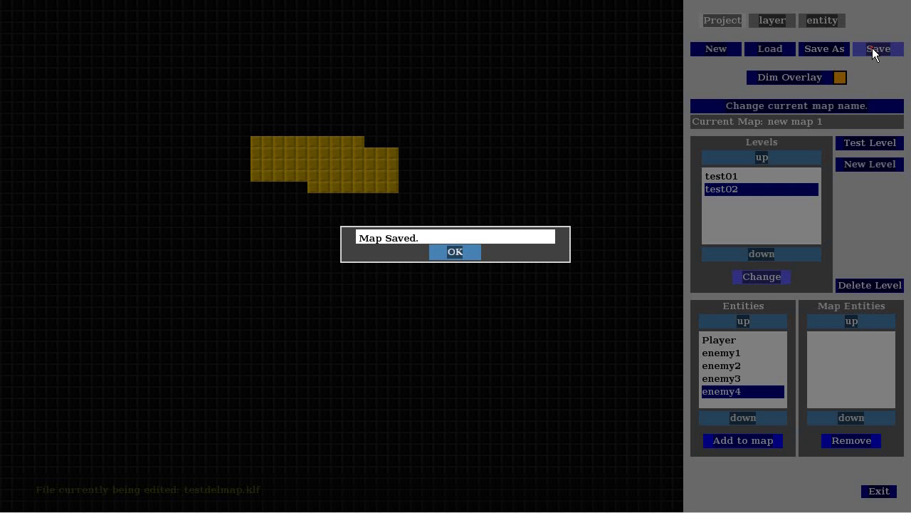
{"action": "left_click", "coordinate": [478, 253]}
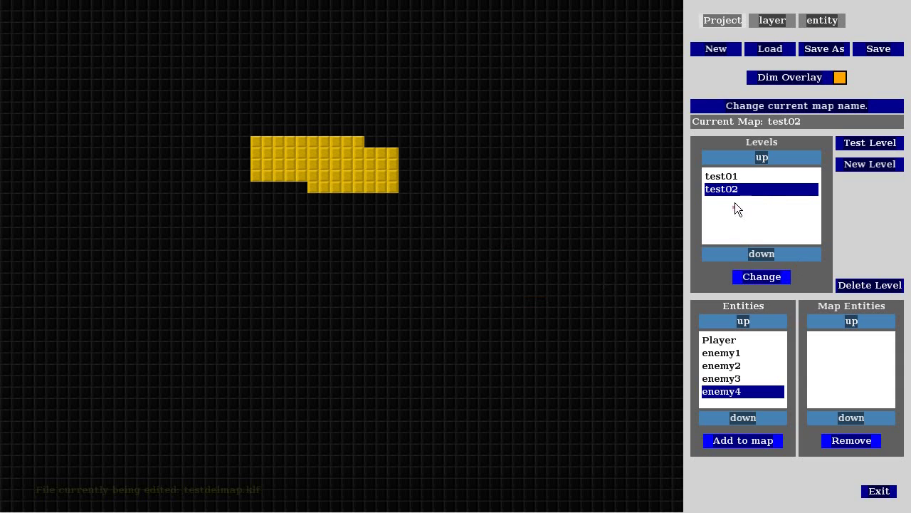
Load level test01 for editing
{"action": "left_click", "coordinate": [727, 177]}
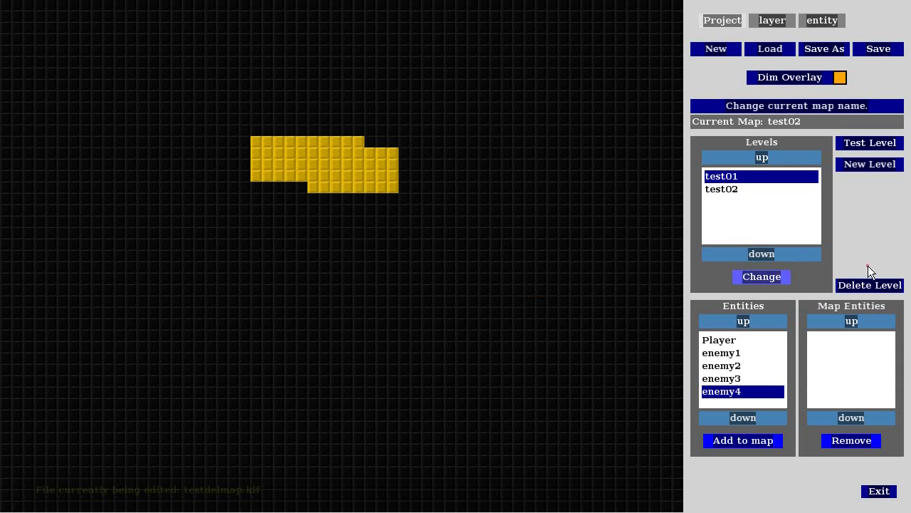
{"action": "left_click", "coordinate": [757, 275]}
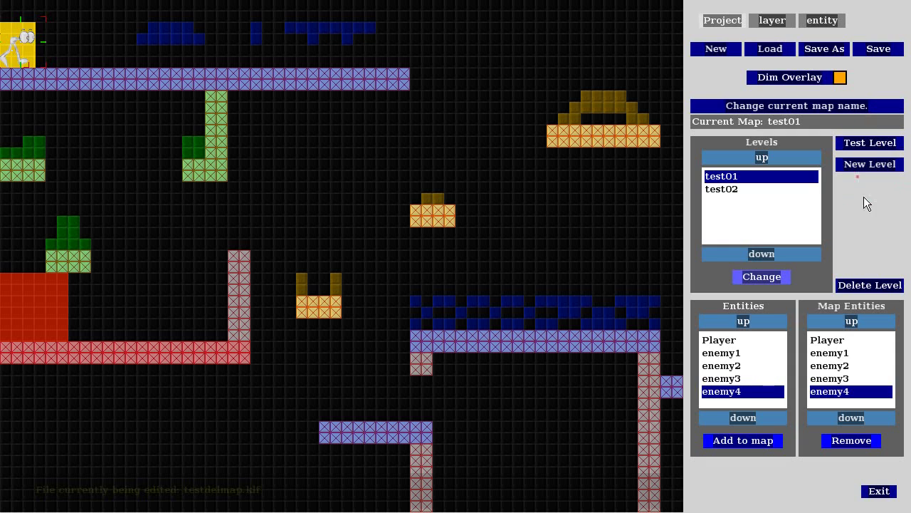
Toggle the visibility of the coll layer off and on twice in the layer settings
{"action": "left_click", "coordinate": [774, 22]}
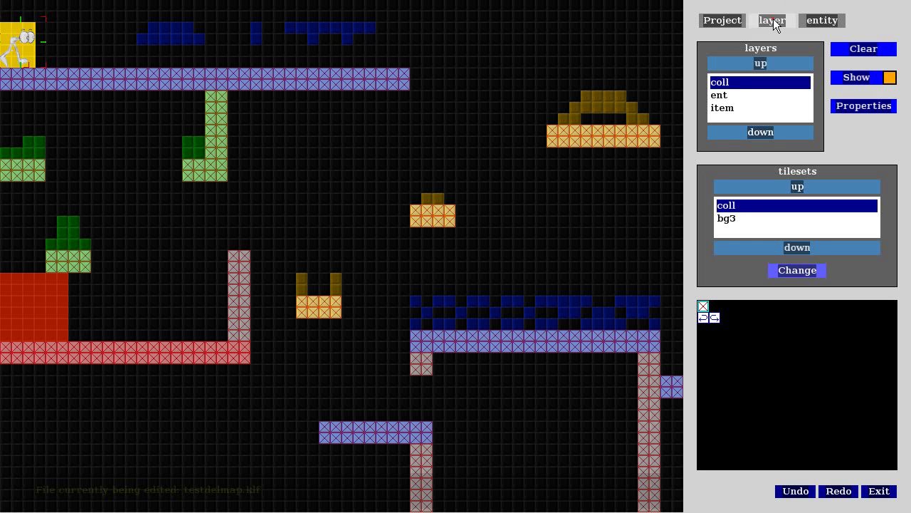
{"action": "left_click", "coordinate": [852, 78]}
{"action": "left_click", "coordinate": [852, 77]}
{"action": "left_click", "coordinate": [852, 78]}
{"action": "left_click", "coordinate": [852, 78]}
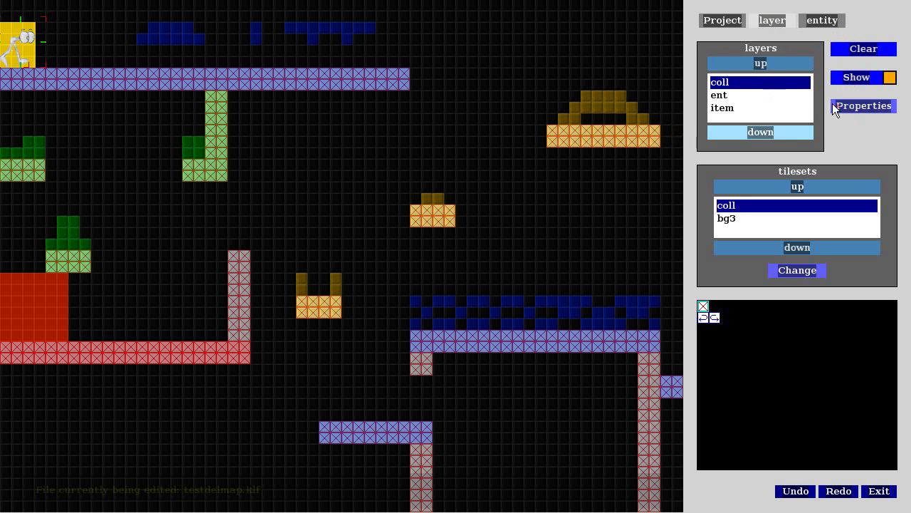
Browse the Entities list in the entity settings and return to the project settings
{"action": "left_click", "coordinate": [822, 27]}
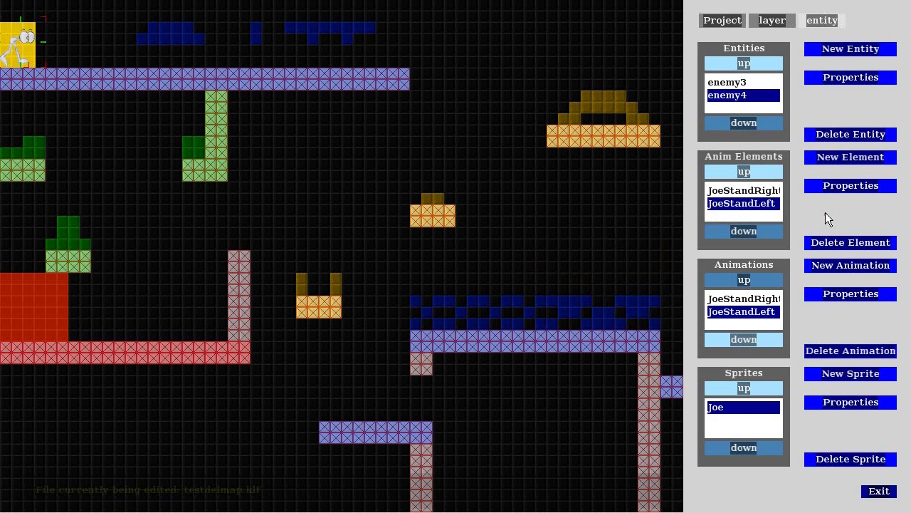
{"action": "left_click", "coordinate": [776, 121]}
{"action": "left_click", "coordinate": [743, 63]}
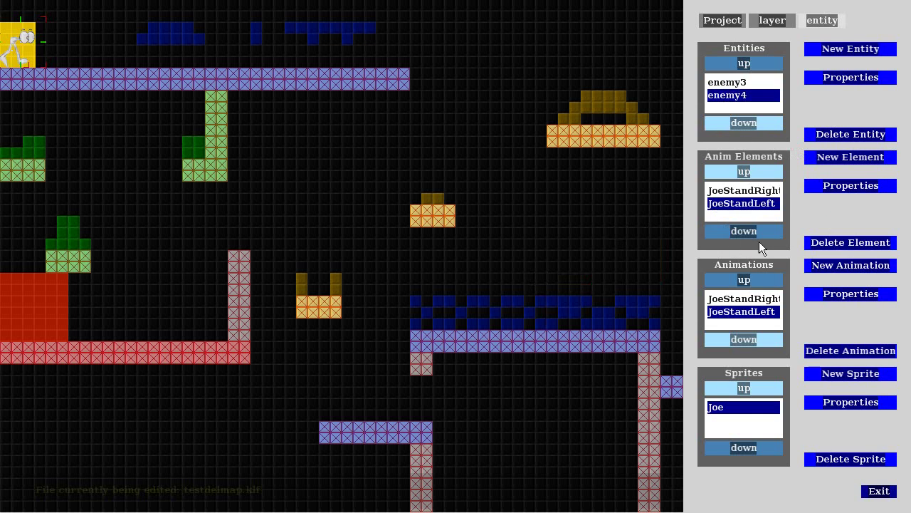
{"action": "left_click", "coordinate": [723, 20]}
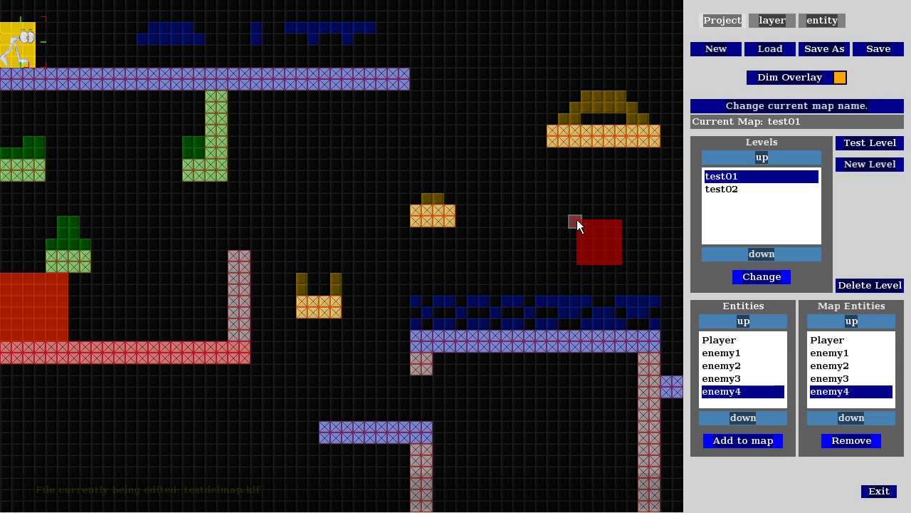
Revisit the entity settings of the project, and go back to the level overview
{"action": "left_click_drag", "start_coordinate": [576, 220], "coordinate": [495, 237]}
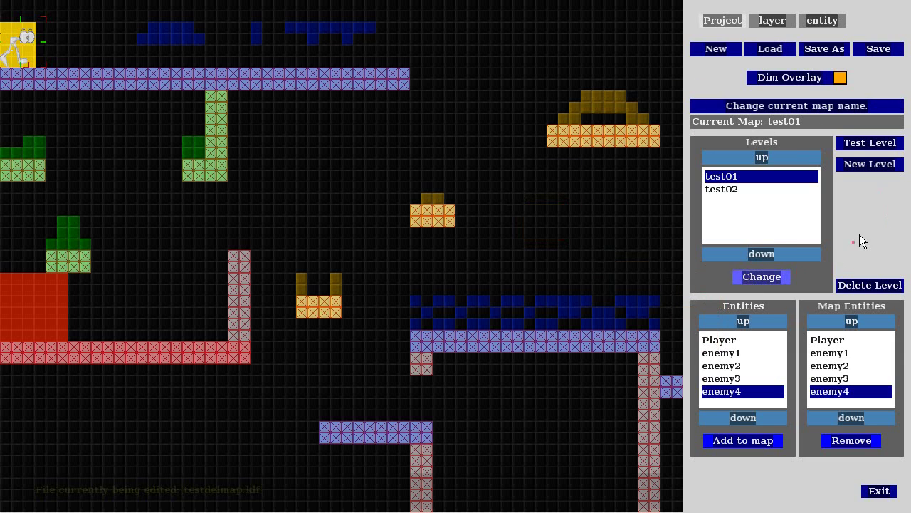
{"action": "left_click", "coordinate": [826, 24]}
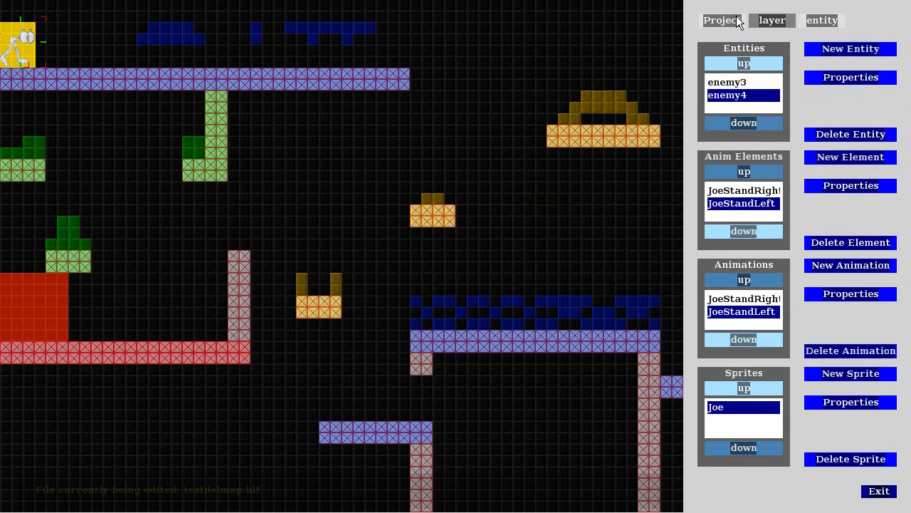
{"action": "left_click", "coordinate": [738, 21]}
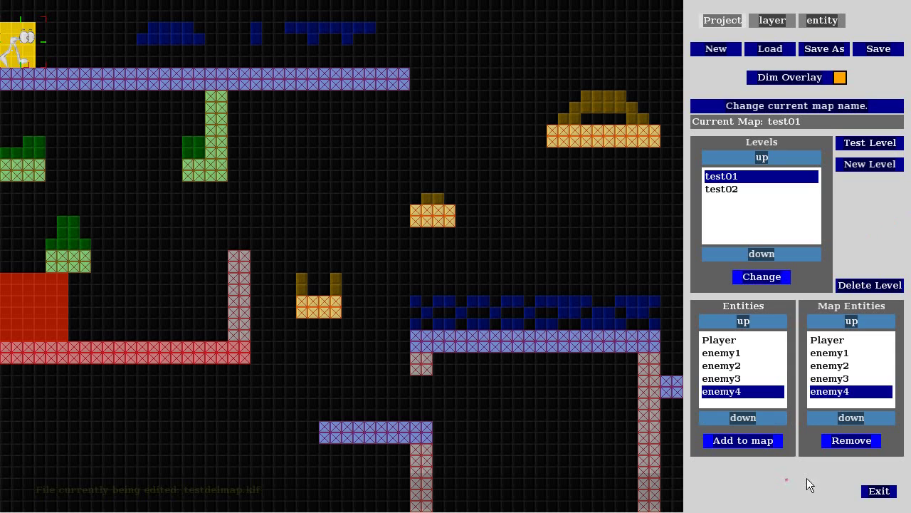
Exit the map editor
{"action": "left_click", "coordinate": [879, 491]}
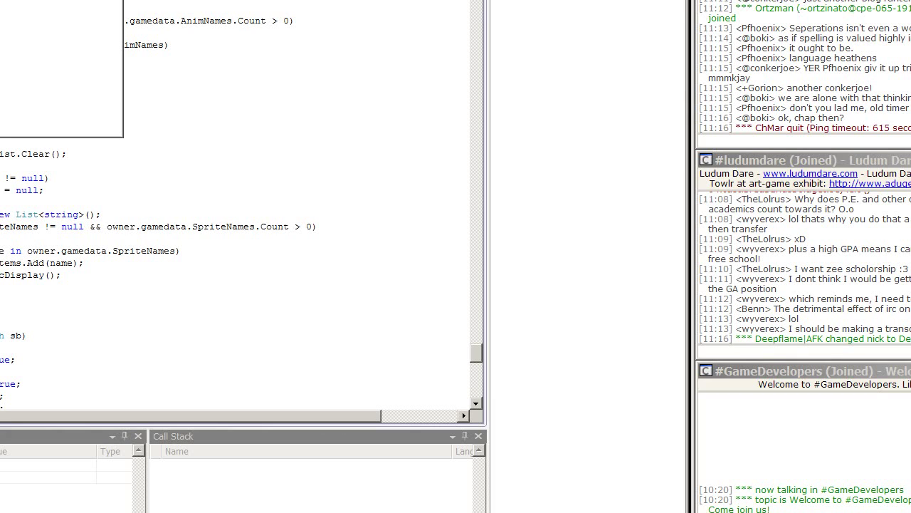